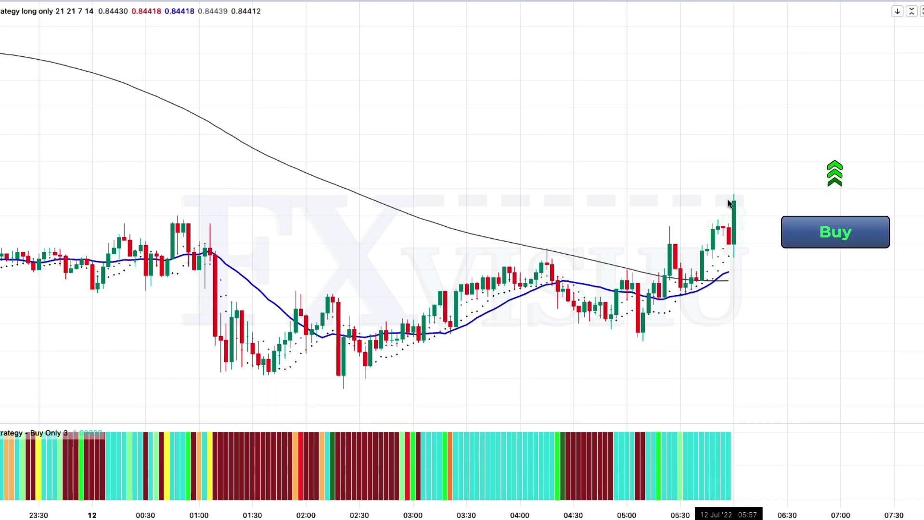
Step: Draw thin rectangles at the candle-top buy entry, the 0.8441 MA 200 stop, and the 0.8458 target
left_click_drag(729, 203, 879, 201)
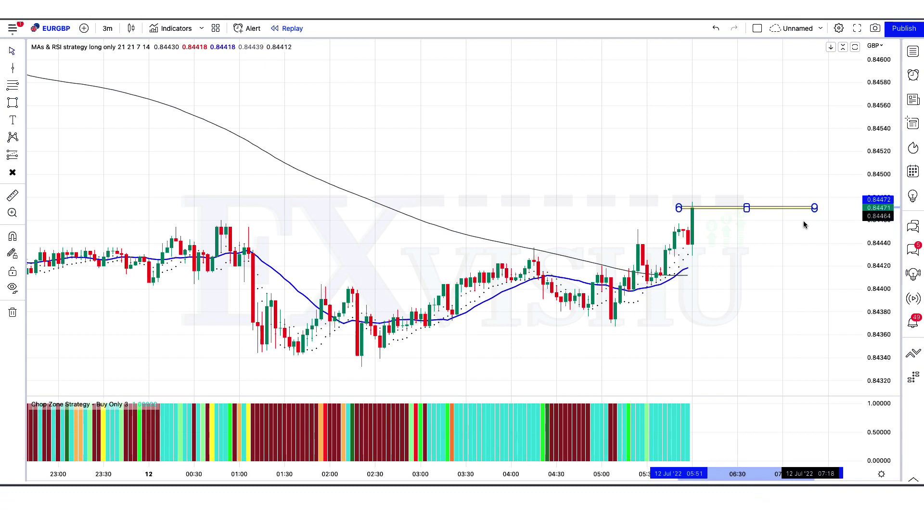
key("alt+shift+r")
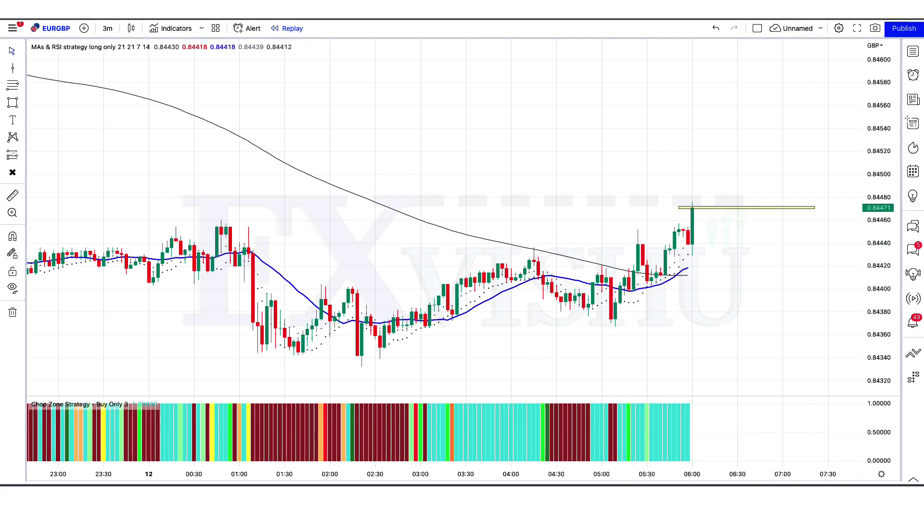
left_click_drag(683, 276, 837, 277)
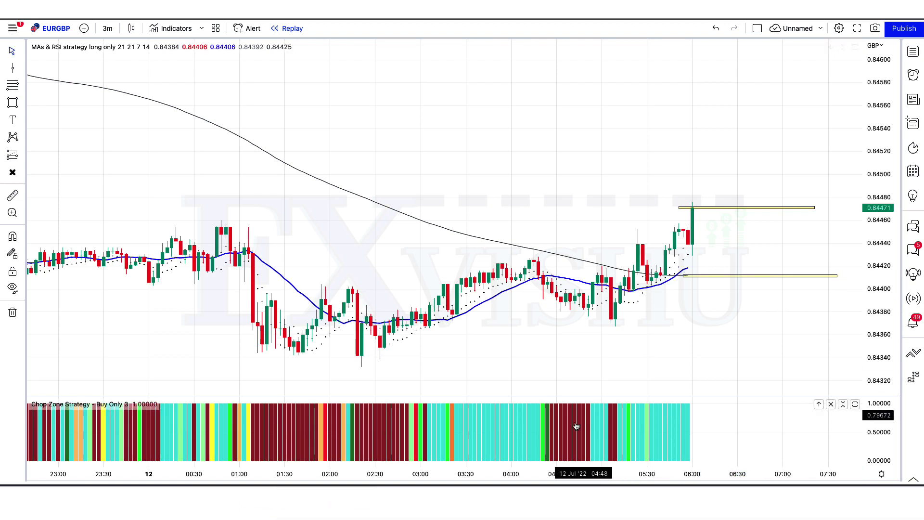
left_click_drag(665, 76, 846, 76)
left_click(791, 115)
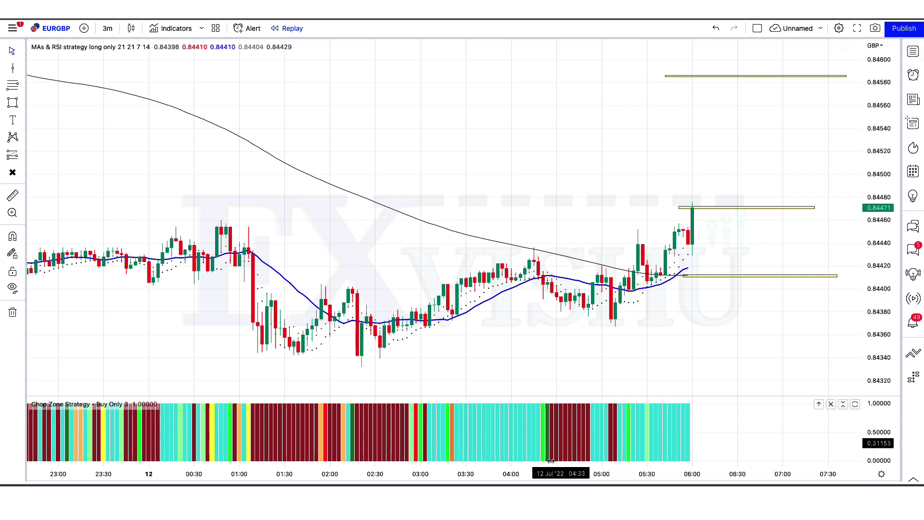
key("alt+h")
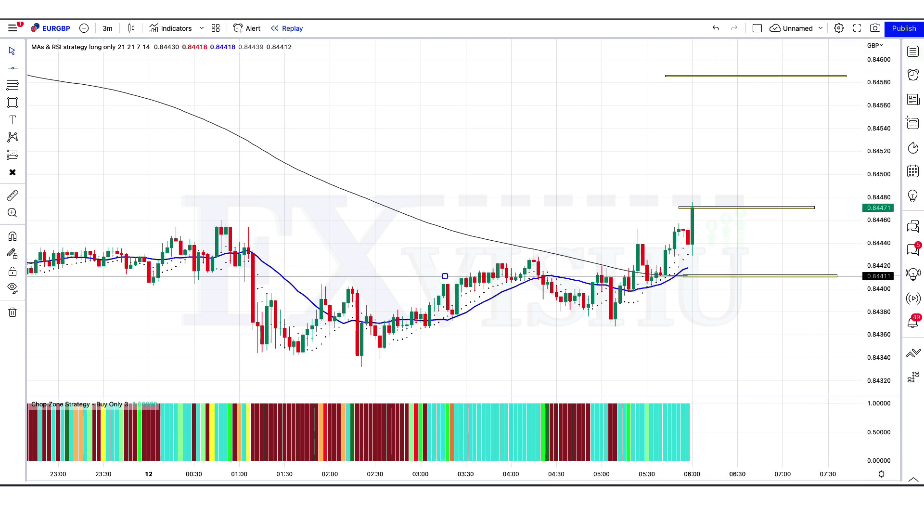
key("alt+h")
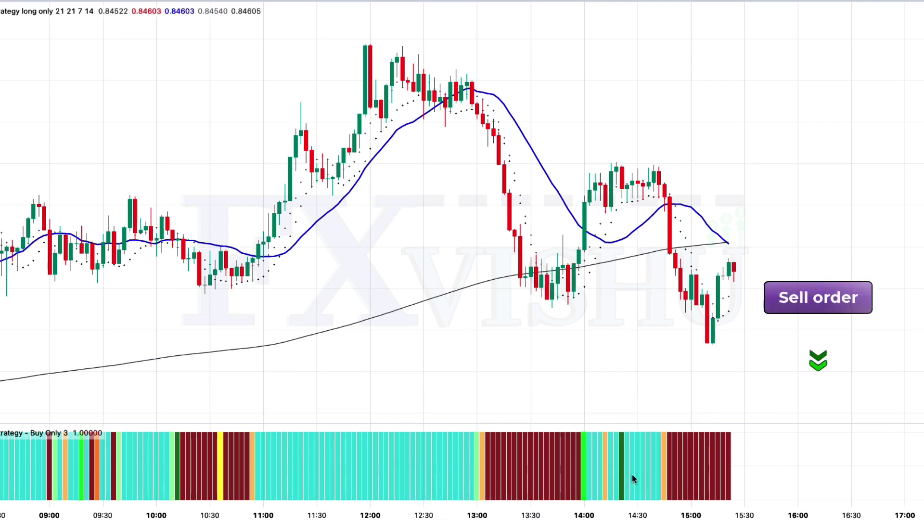
Step: Draw thin rectangles at the 0.8457 sell entry, the 0.8461 MA 200 stop, and the 0.8446 target
left_click(730, 273)
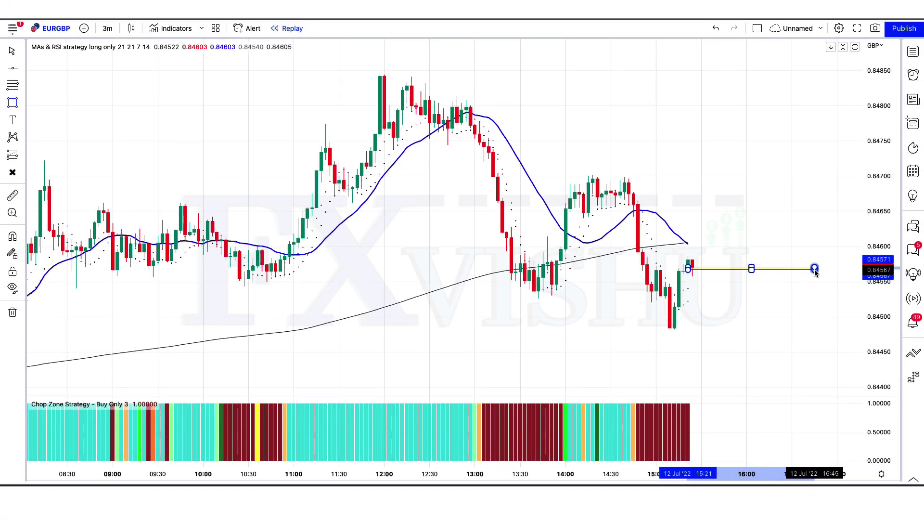
left_click(815, 272)
key("alt+shift+r")
left_click(688, 241)
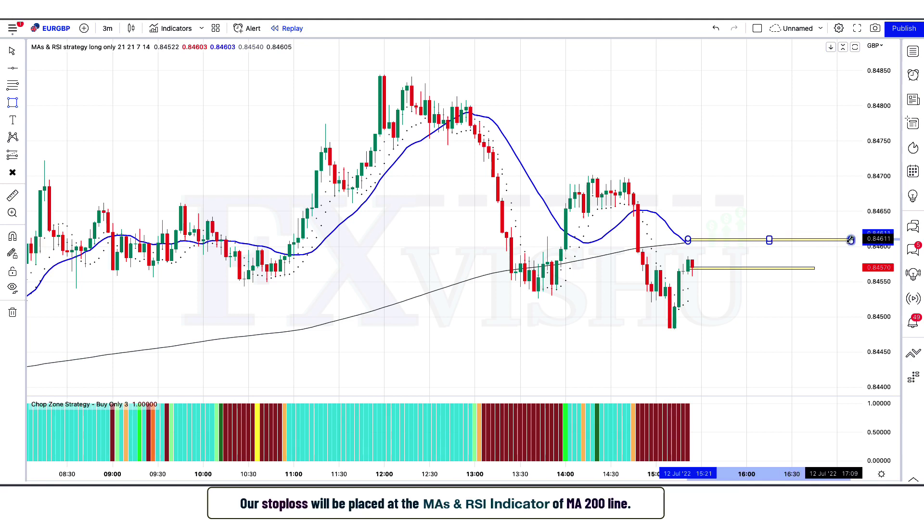
left_click(851, 240)
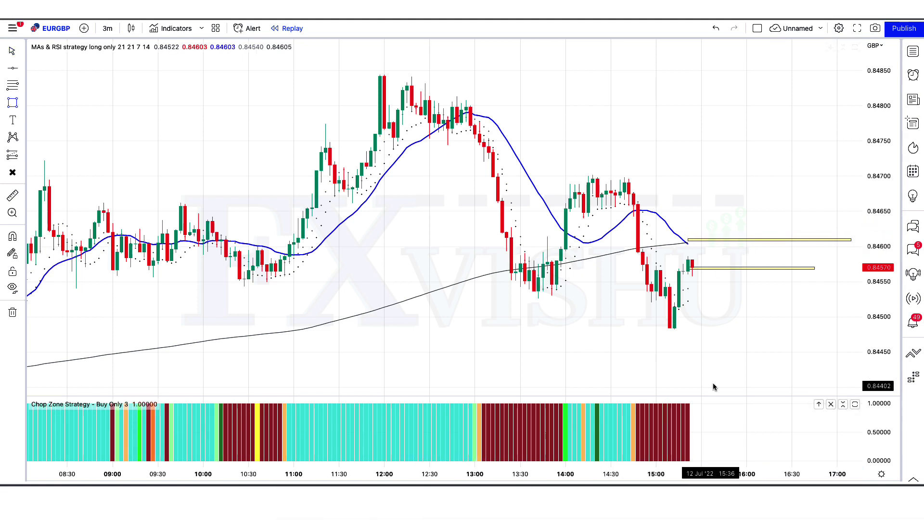
left_click(675, 341)
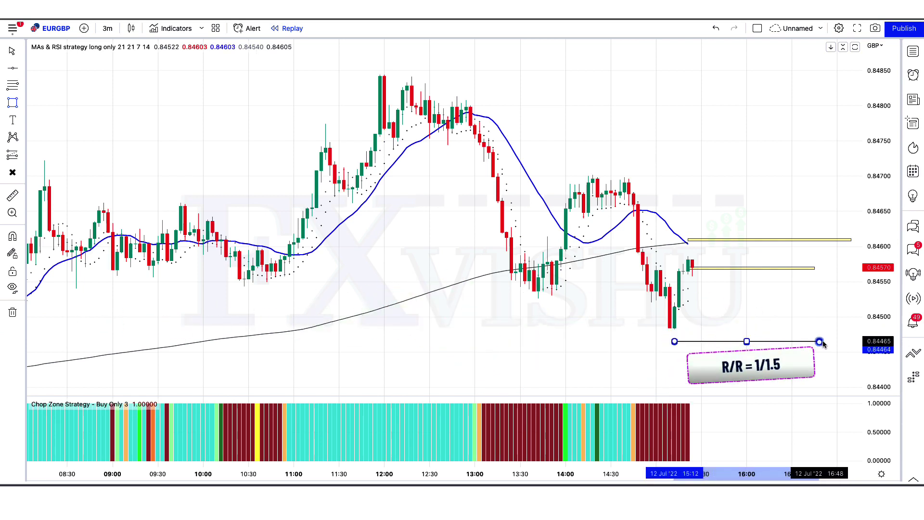
left_click(839, 341)
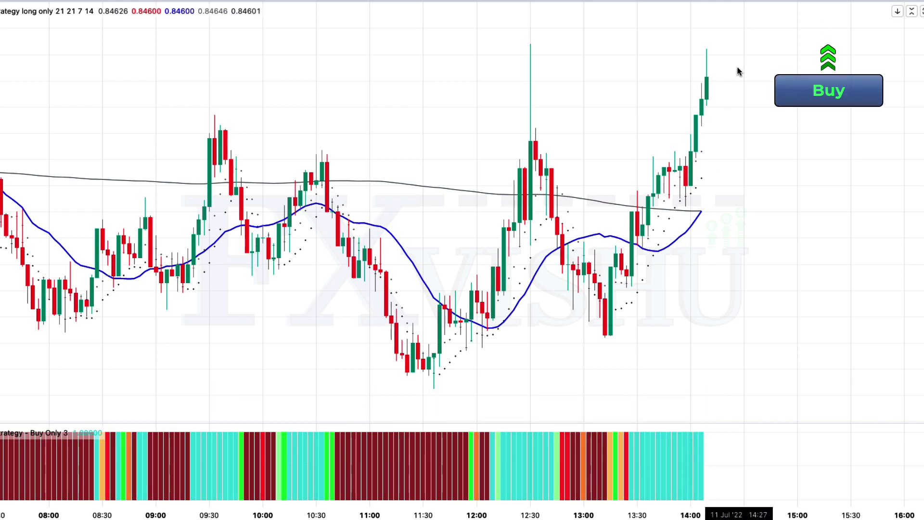
Step: Place a long position on the last candle, stop on the MA 200, target at about 1.56 risk/reward
left_click(707, 82)
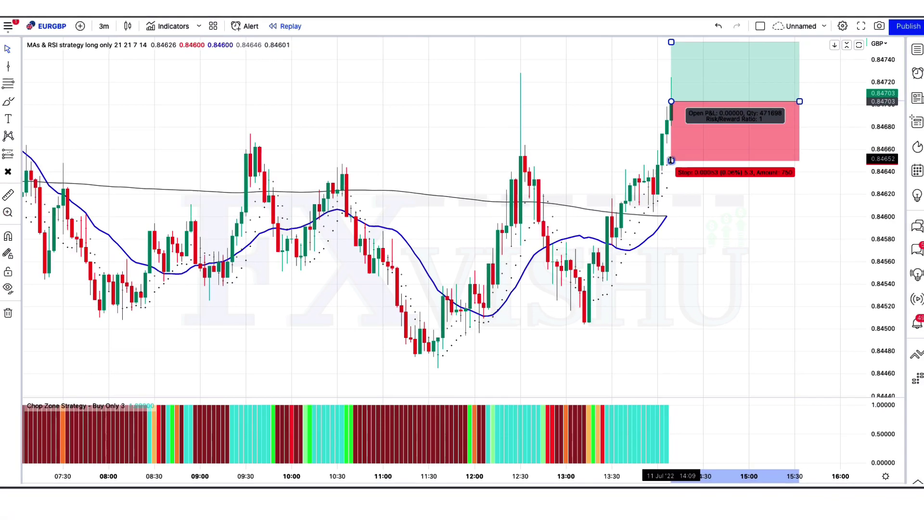
left_click_drag(668, 161, 681, 217)
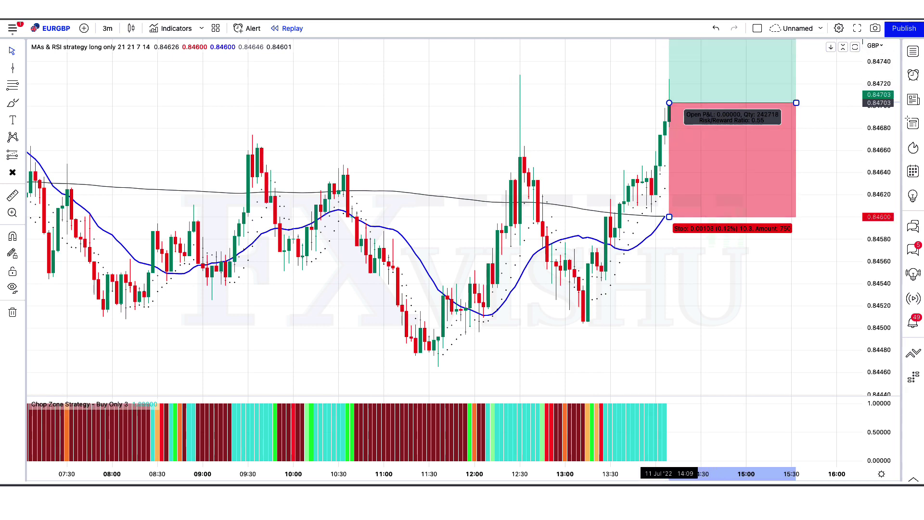
left_click_drag(695, 58, 716, 68)
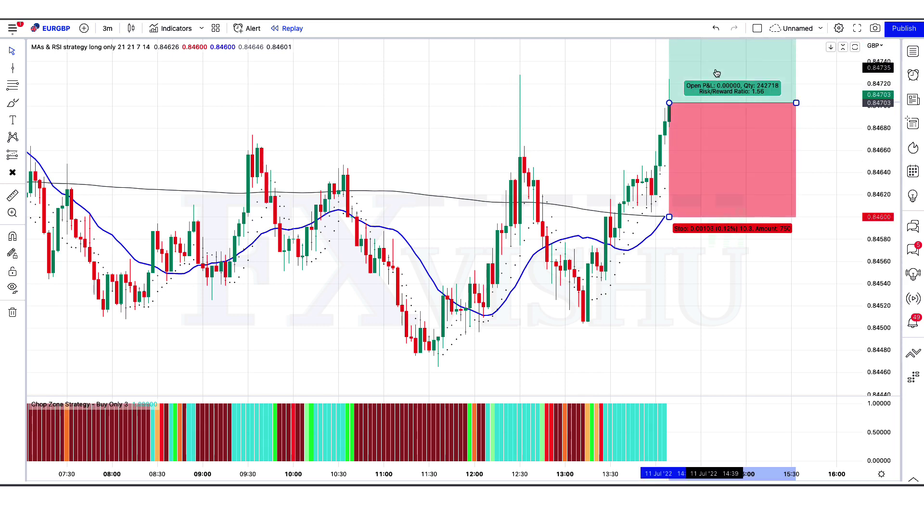
left_click(701, 309)
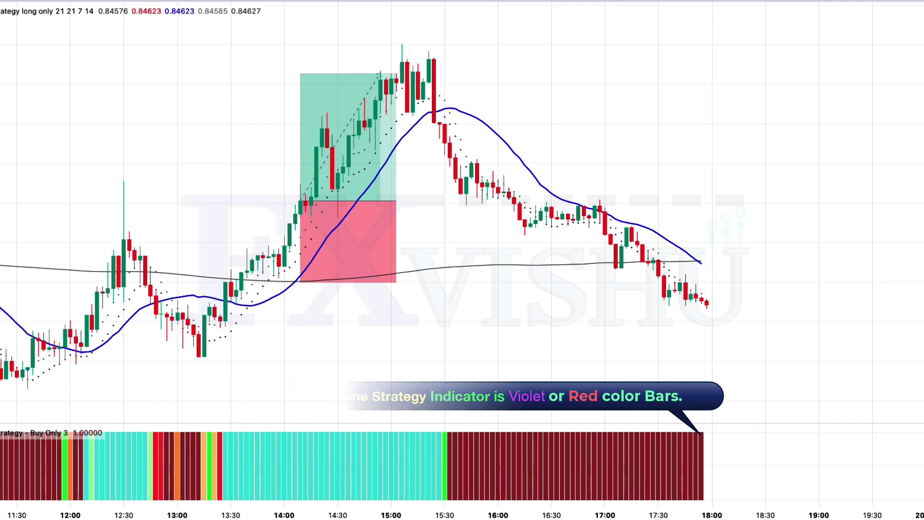
Step: Place a short position on the last candle, stop just above the MA 200, target near 0.8447
left_click(706, 307)
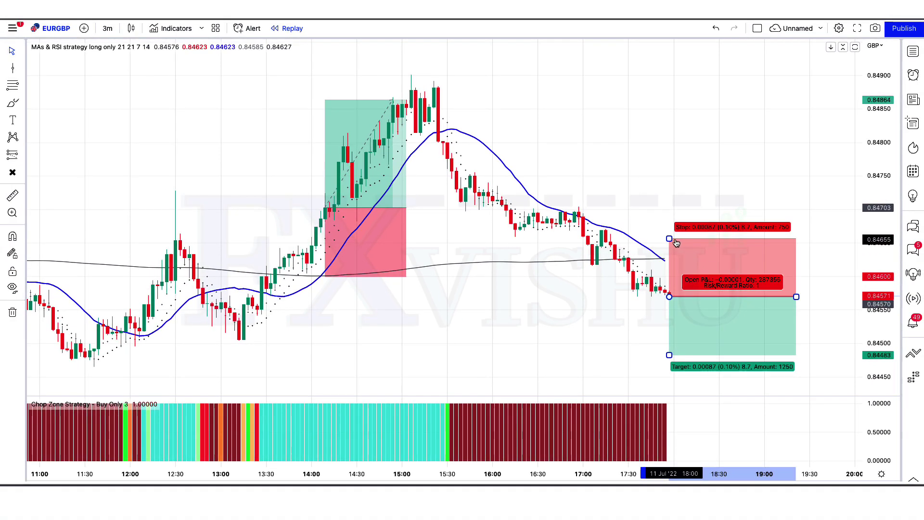
left_click_drag(670, 239, 678, 259)
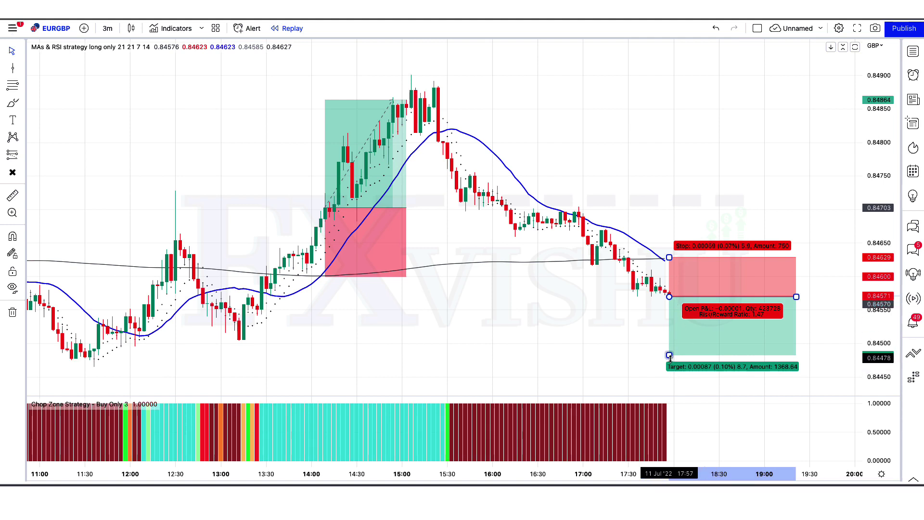
left_click_drag(669, 356, 669, 364)
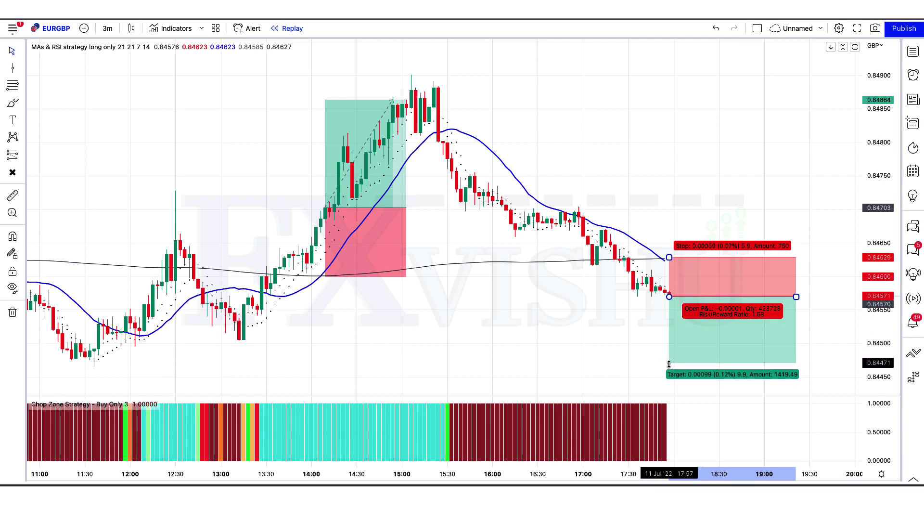
left_click(571, 360)
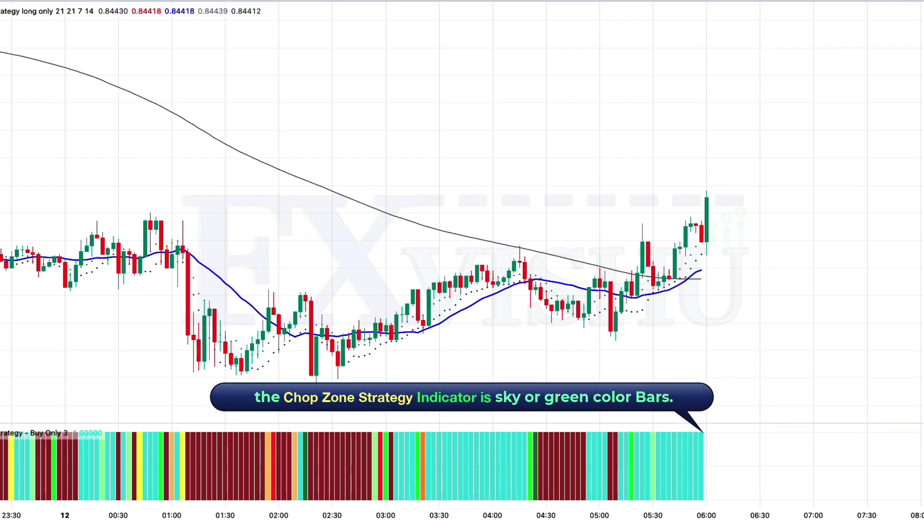
Step: Place a long position with stop 0.84412 and target about 0.8456, then trim it to the target-hit candle
left_click(706, 202)
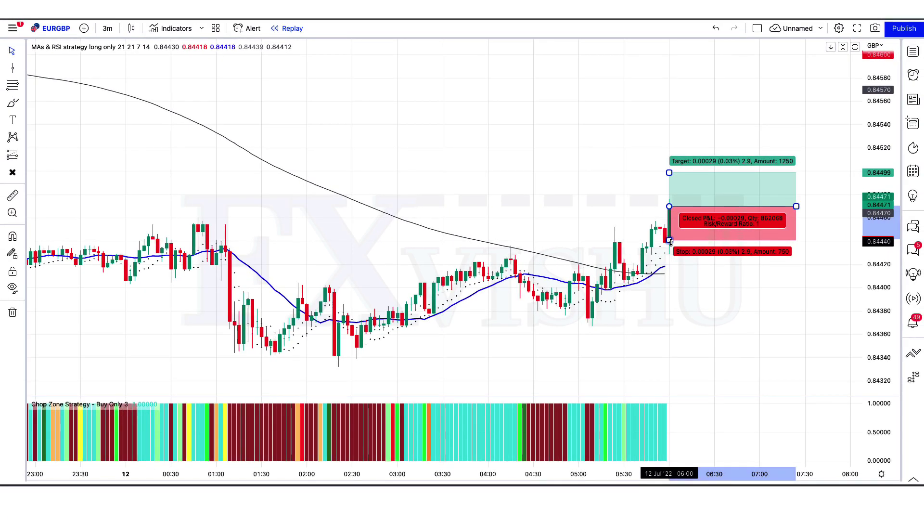
left_click_drag(670, 241, 682, 275)
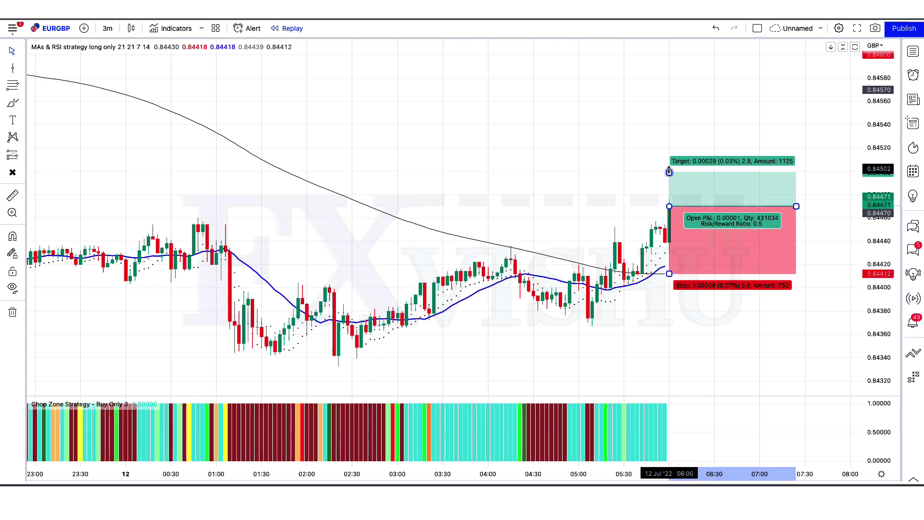
left_click_drag(670, 173, 675, 98)
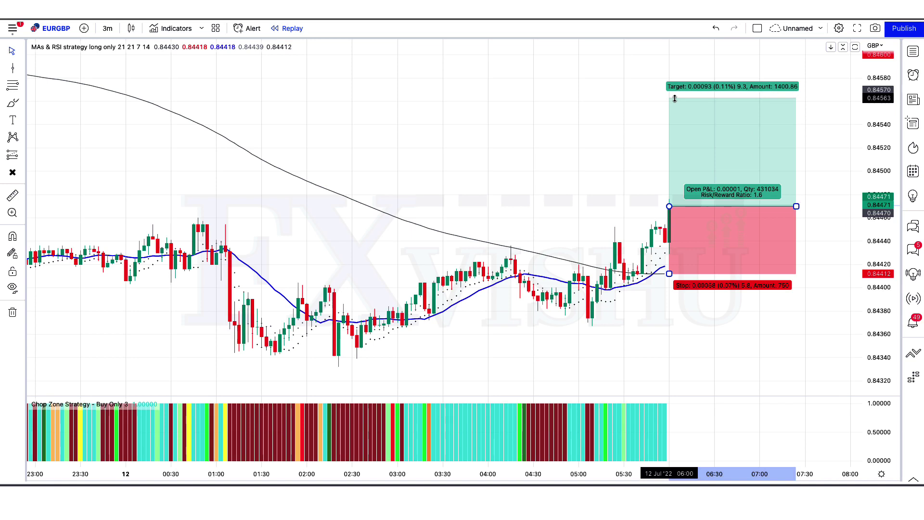
left_click(602, 146)
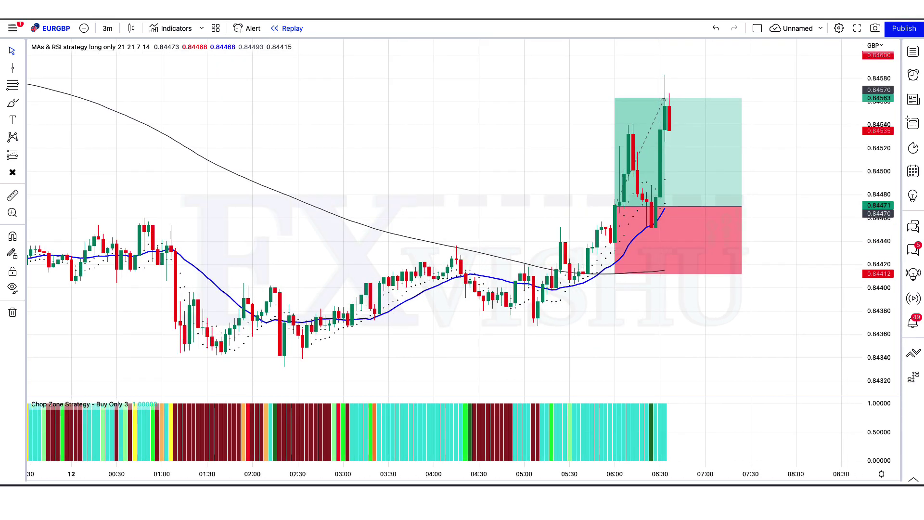
mouse_move(744, 206)
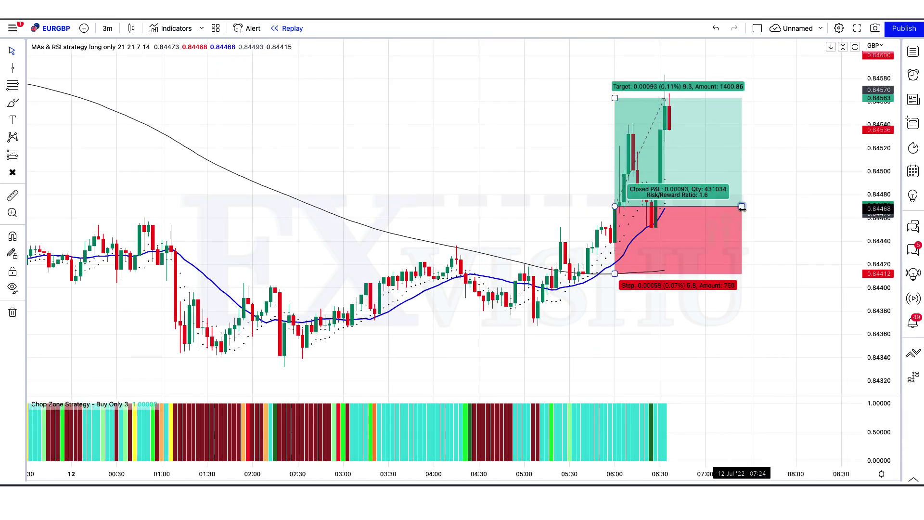
left_click_drag(742, 207, 674, 206)
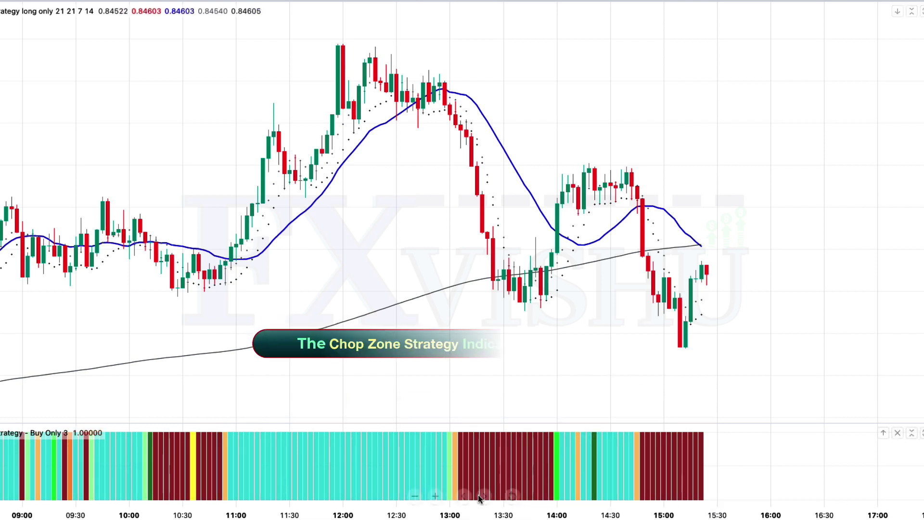
Step: Place a short position on the last candle with stop on the MA 200 and about 1.5 risk/reward
mouse_move(461, 496)
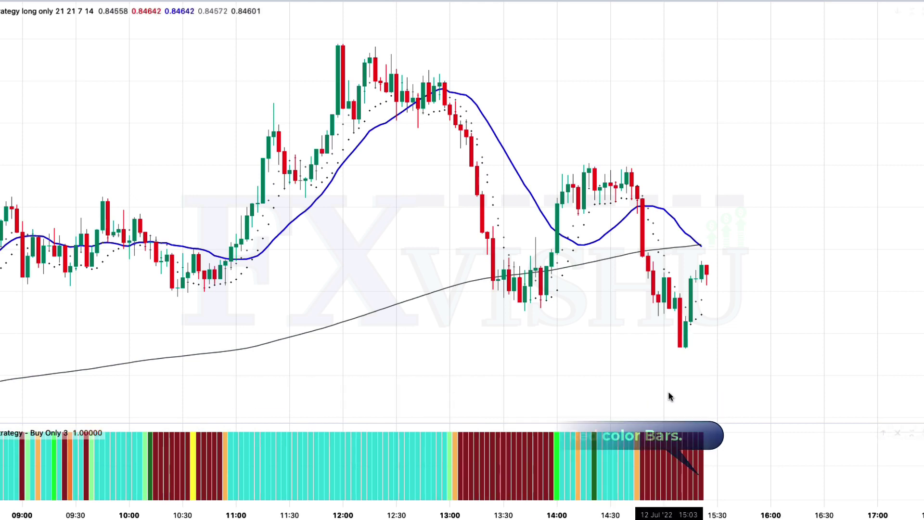
left_click(708, 279)
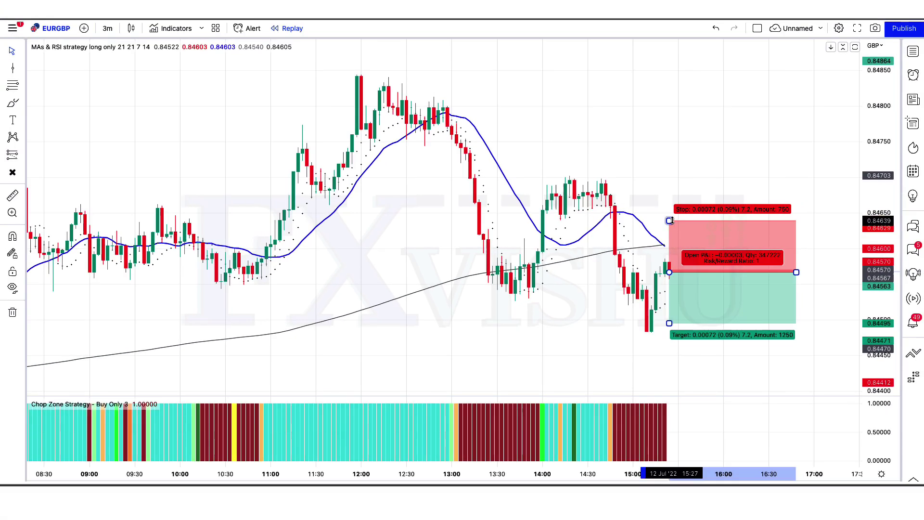
left_click_drag(671, 220, 684, 244)
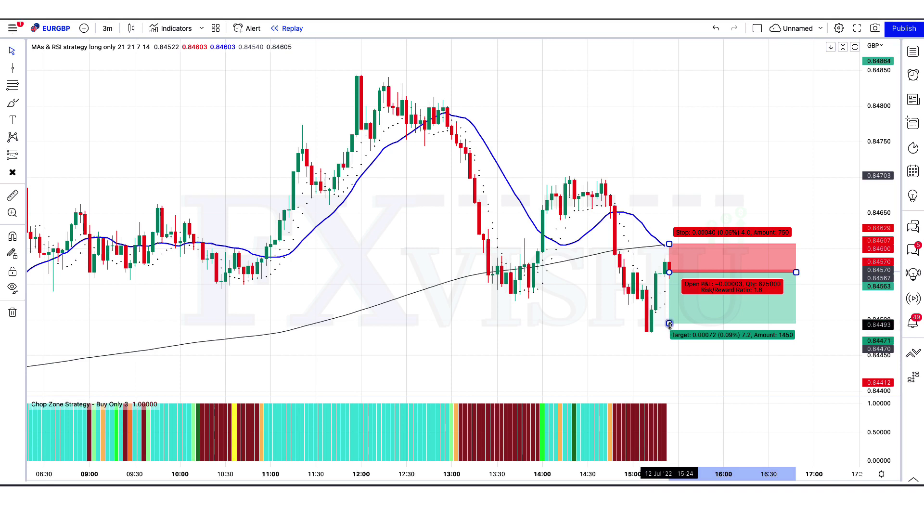
left_click_drag(670, 324, 671, 318)
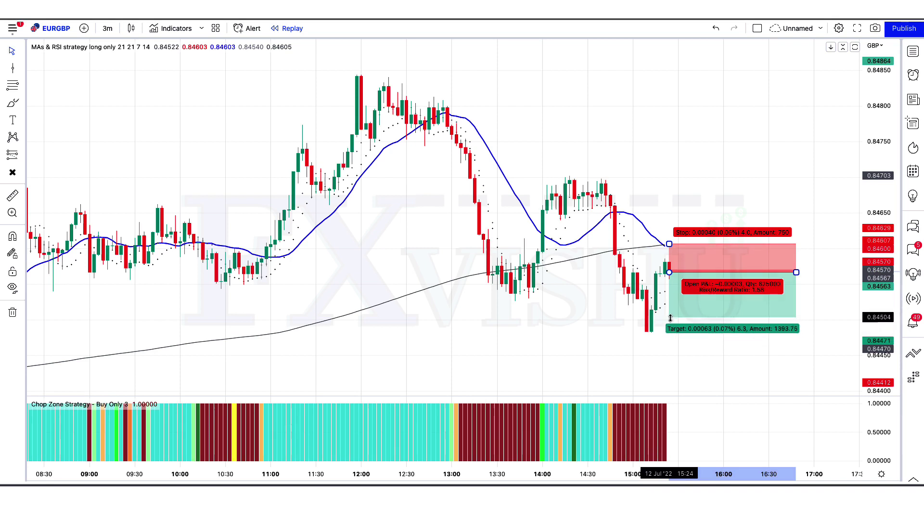
left_click(706, 376)
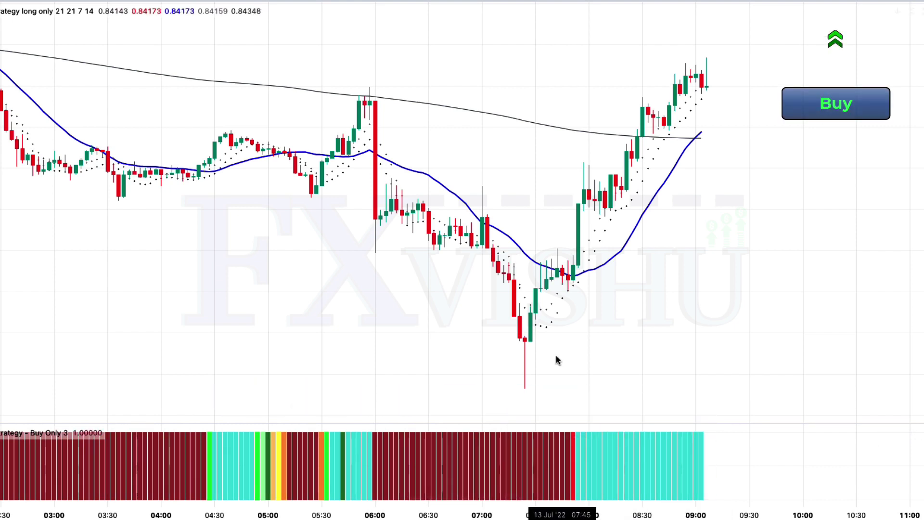
Step: Place a long position on the latest candle, stop raised to the MA 200 and target raised higher
left_click(706, 89)
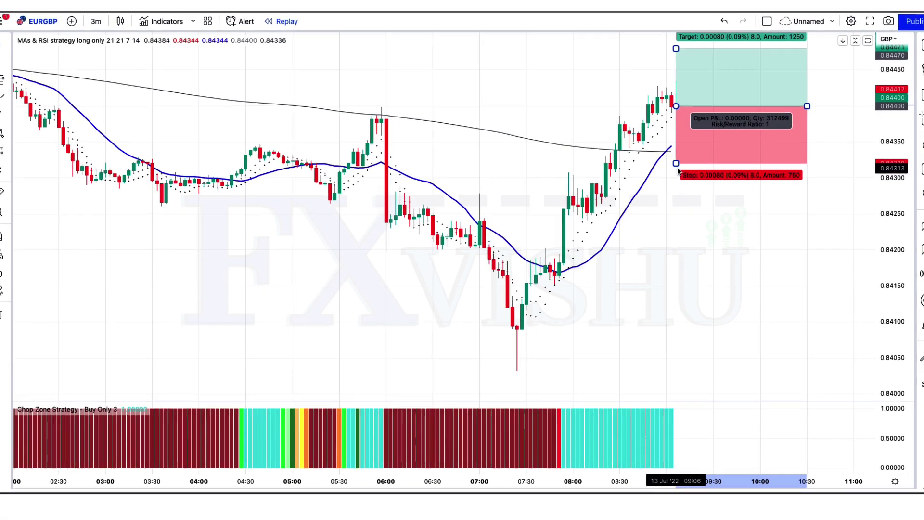
left_click_drag(669, 166, 674, 157)
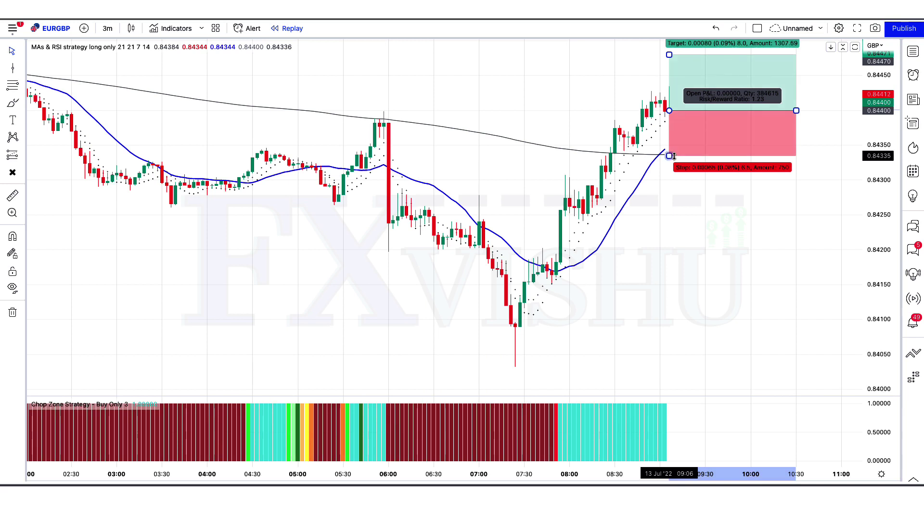
left_click_drag(669, 56, 669, 49)
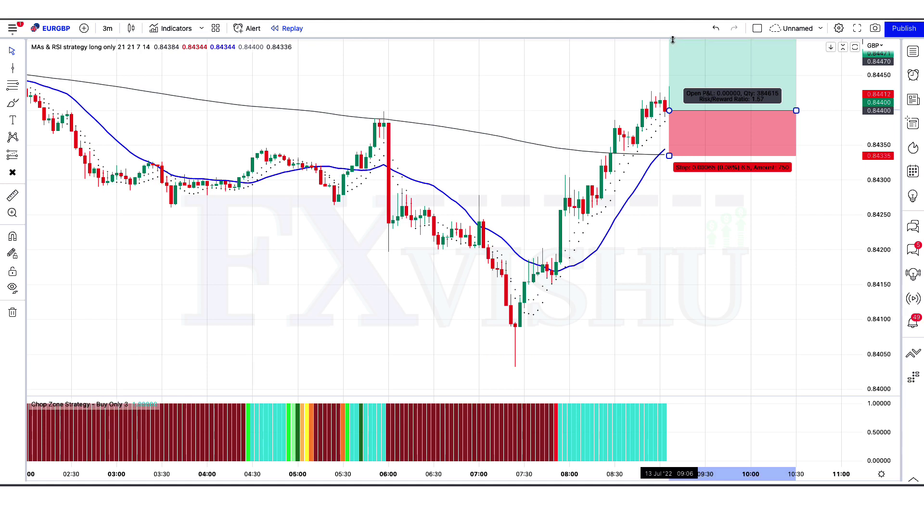
left_click(570, 67)
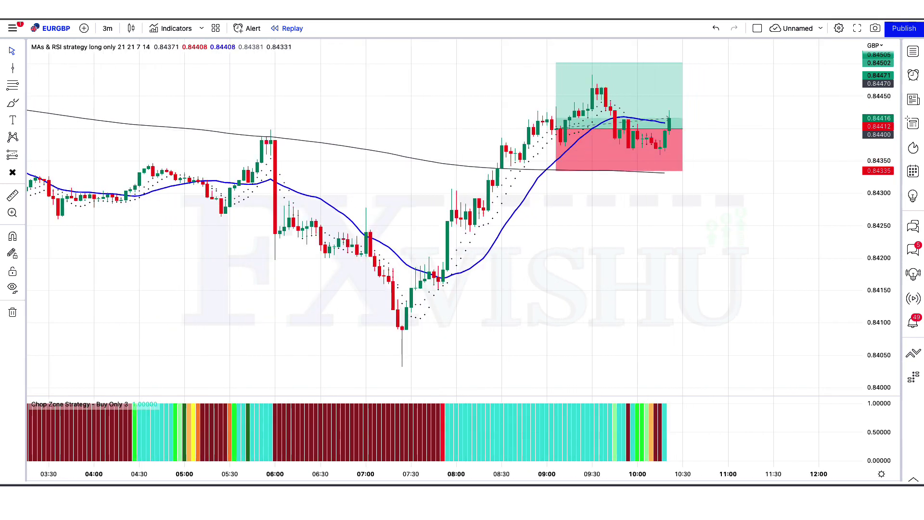
Step: Pull the long position box's right edge back to the exit candle around 10:30
left_click_drag(669, 131, 715, 132)
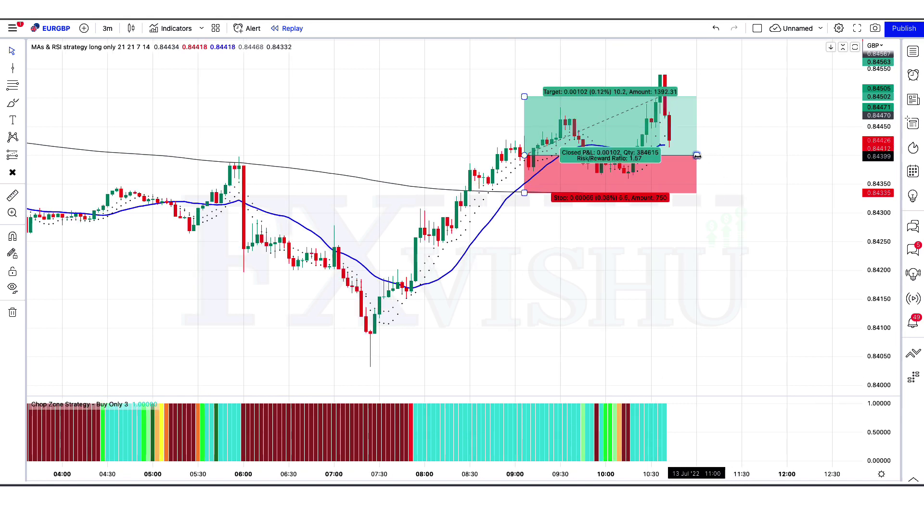
left_click_drag(697, 156, 669, 155)
left_click(706, 201)
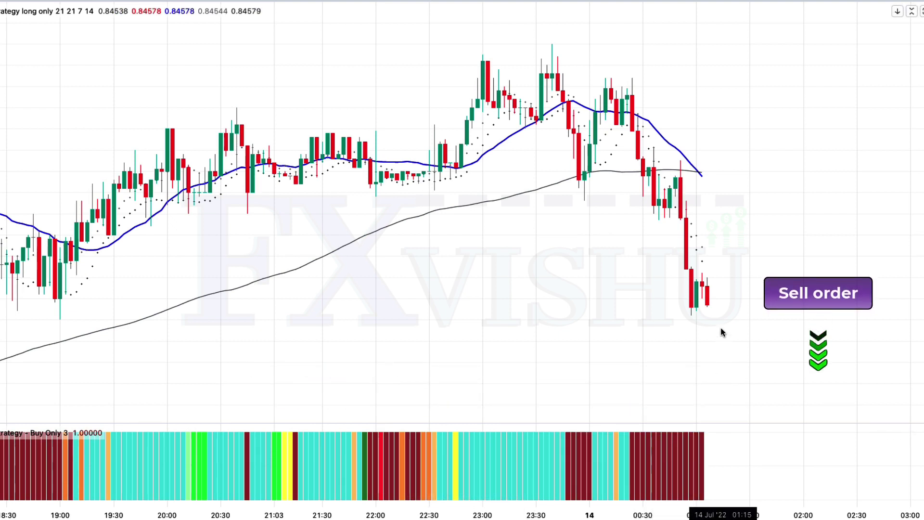
Step: Place a short position on the last candle with stop near 0.84580 and target near 0.84463
left_click(707, 306)
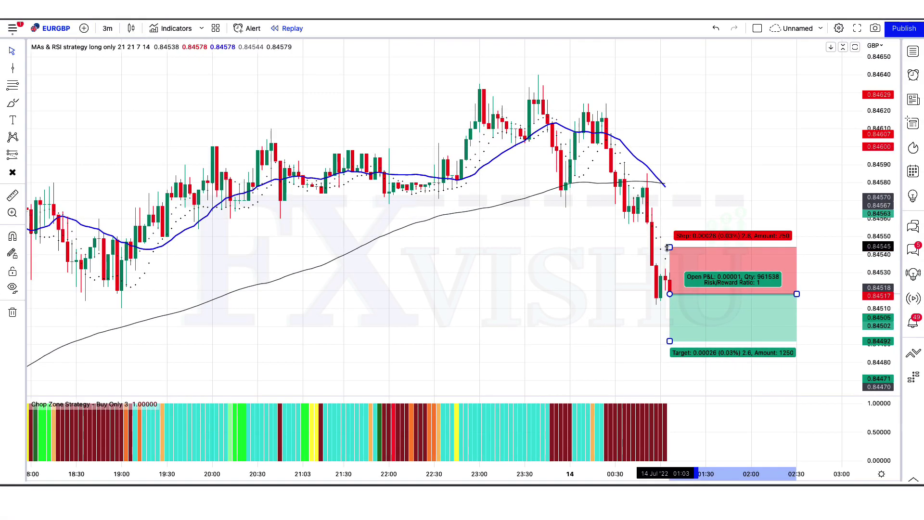
left_click_drag(669, 248, 692, 184)
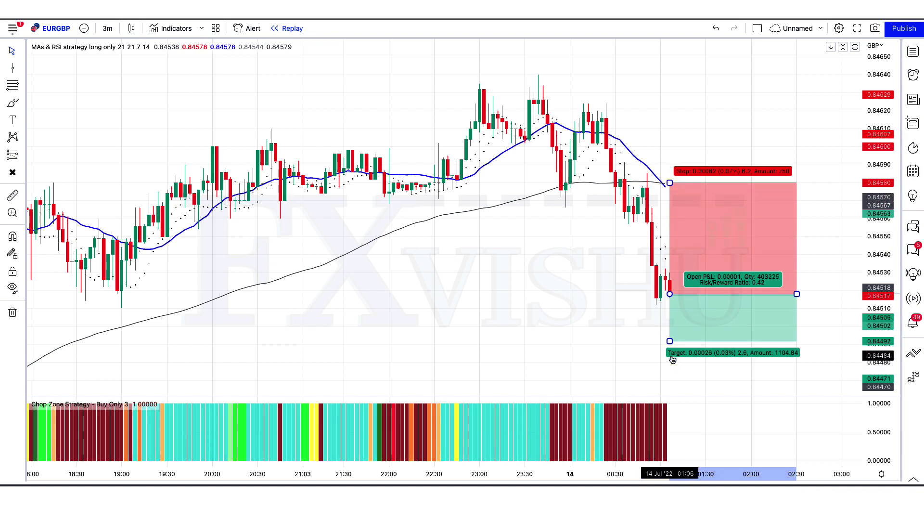
left_click_drag(669, 341, 696, 395)
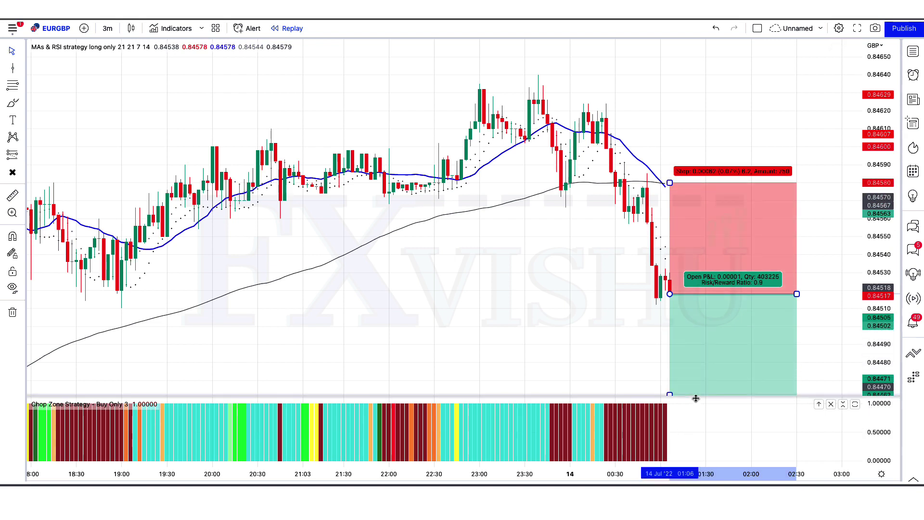
left_click(569, 283)
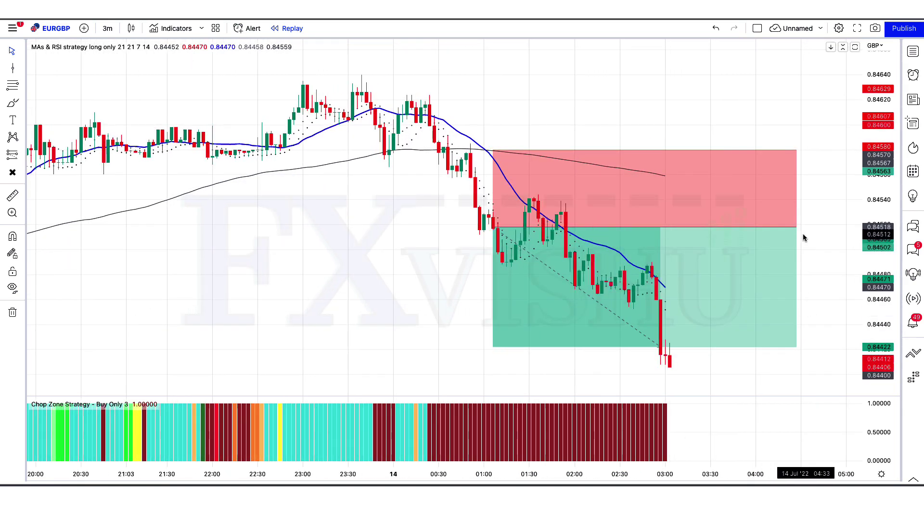
Step: Pull the short position box's right edge back to the target-hit candle near 03:00
left_click_drag(797, 226, 666, 228)
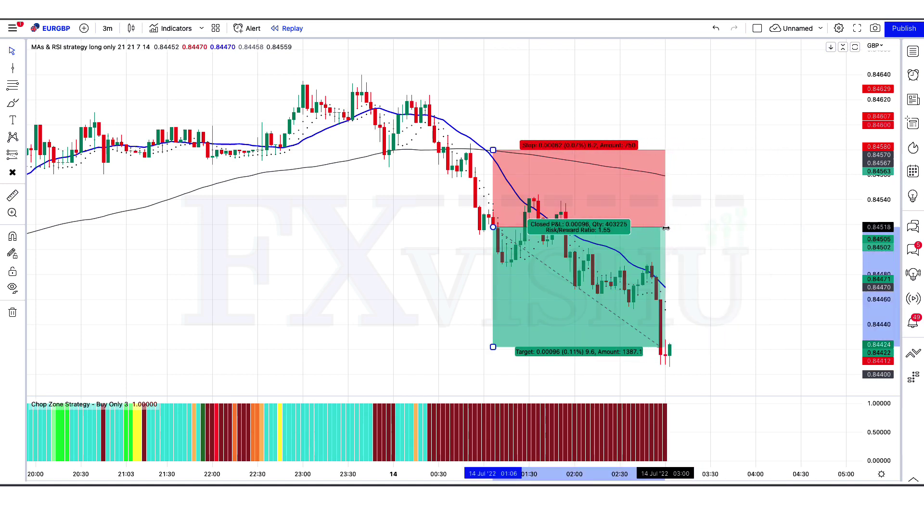
left_click(740, 357)
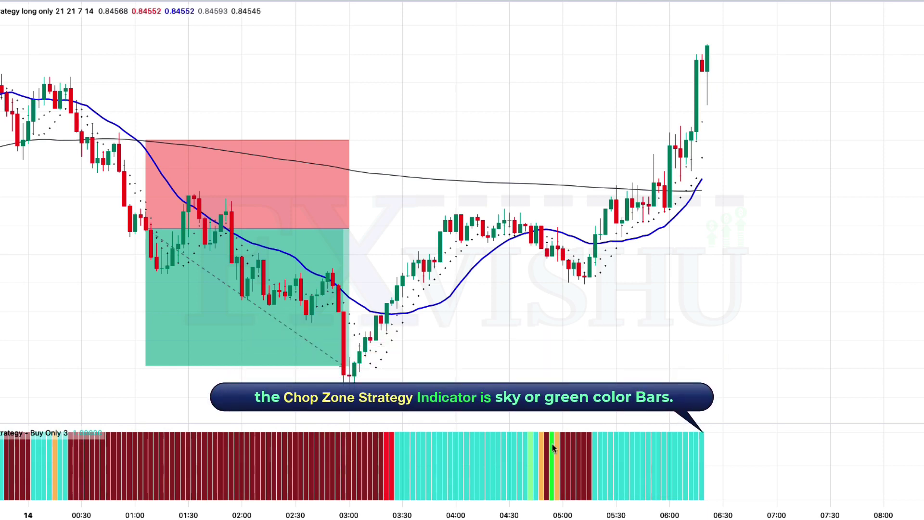
Step: Place a long position at the 06:20 breakout candle, set stop and target, and end it at the stop-out bar
left_click(707, 46)
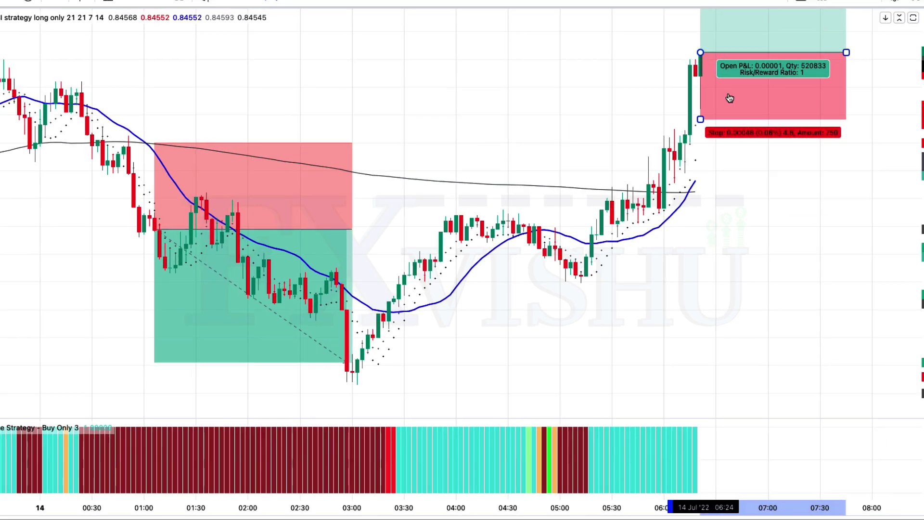
left_click_drag(669, 137, 676, 198)
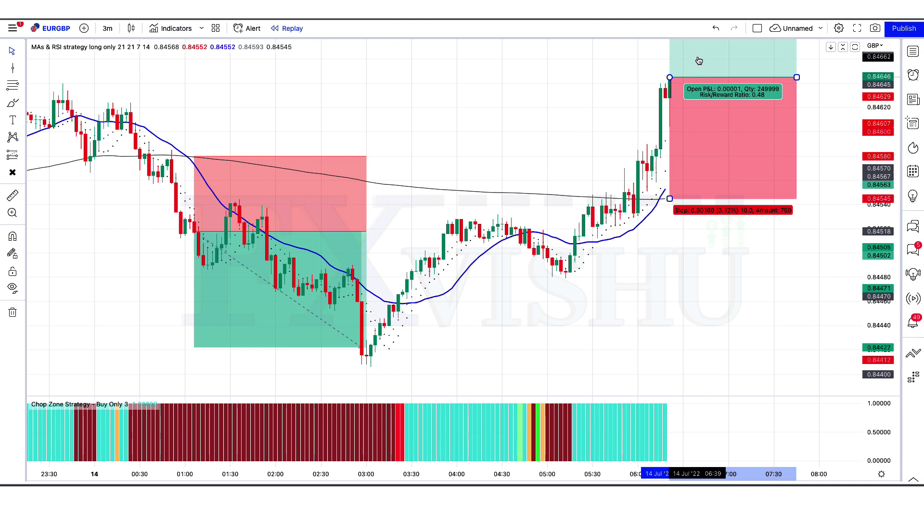
left_click_drag(699, 59, 707, 45)
left_click(688, 335)
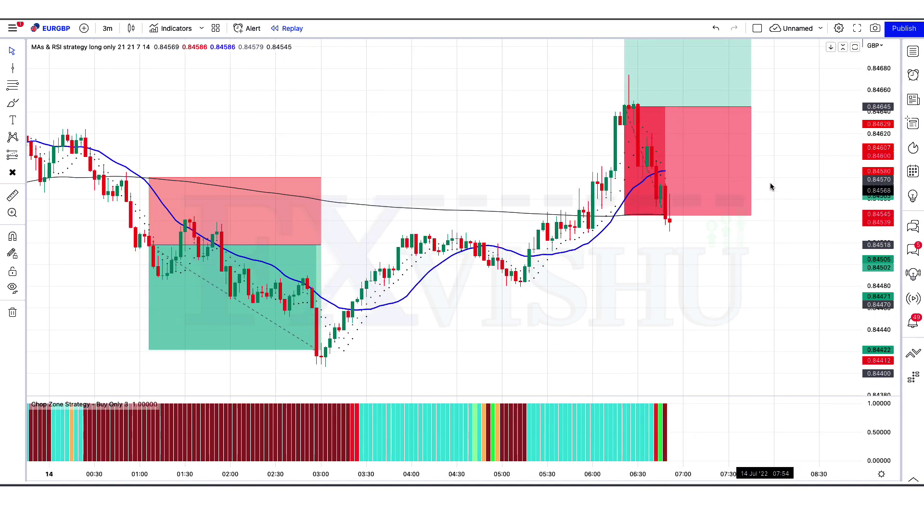
left_click_drag(755, 106, 680, 114)
left_click(753, 169)
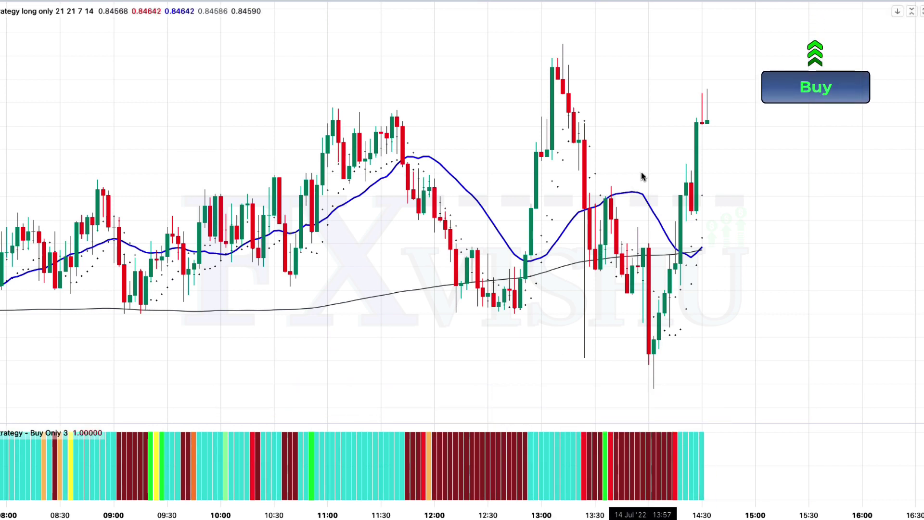
Step: Place a long position on the latest candle near 14:33, with the stop lowered and the target above the chart top
left_click(706, 124)
left_click_drag(671, 195, 676, 250)
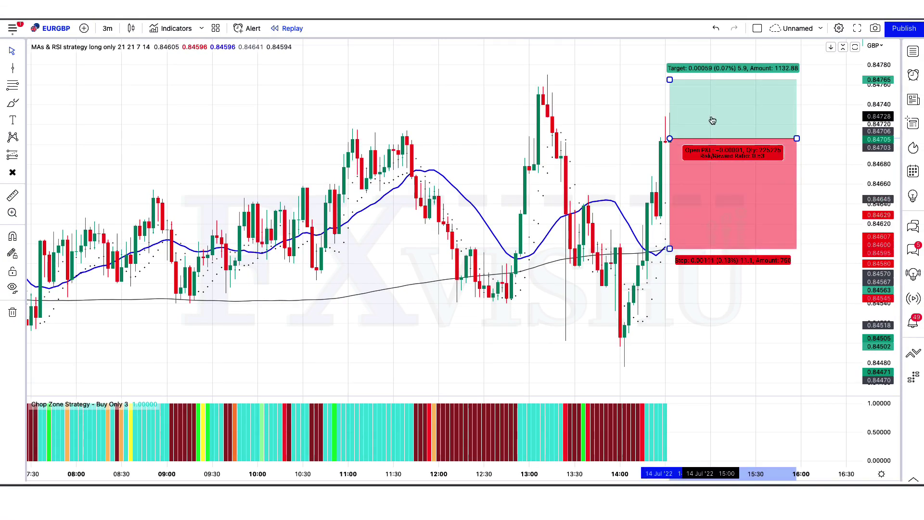
left_click_drag(670, 80, 669, 41)
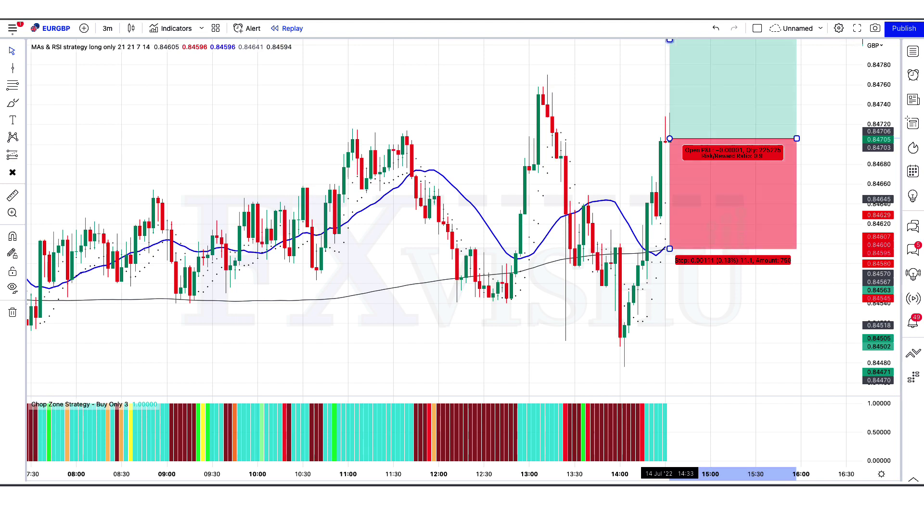
left_click(707, 289)
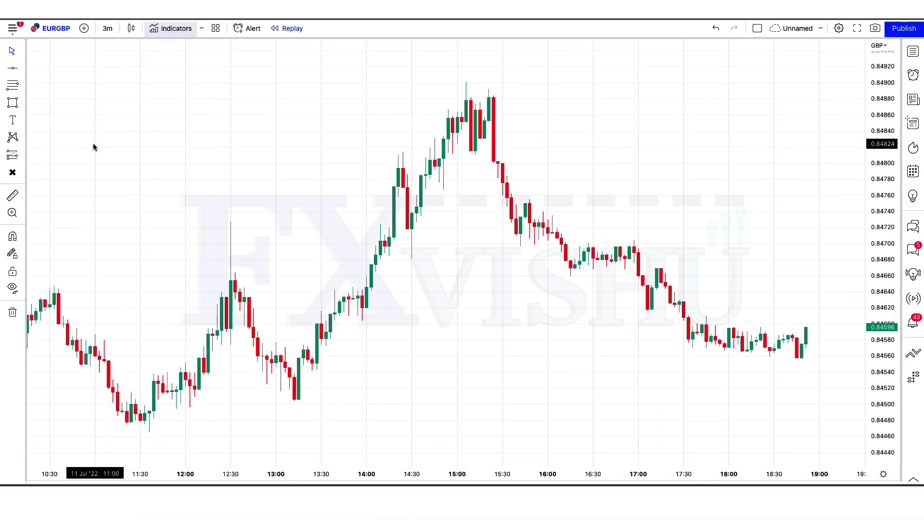
Step: Add the 'MAs & RSI strategy' long-only strategy to the chart
key("/")
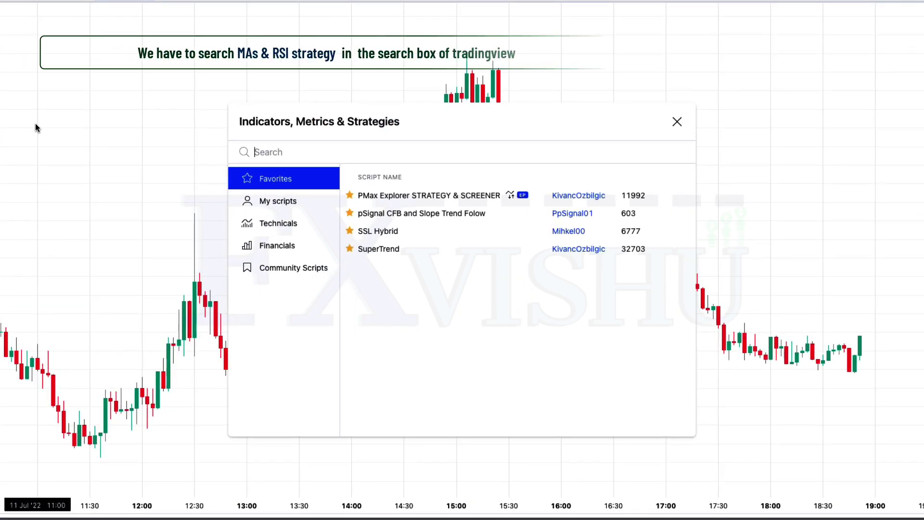
type("MAs & RSI strategy")
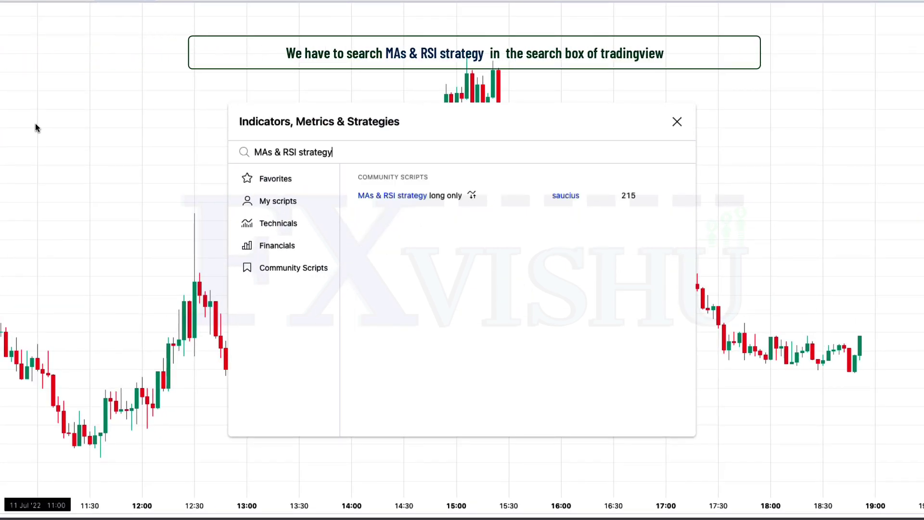
left_click(429, 196)
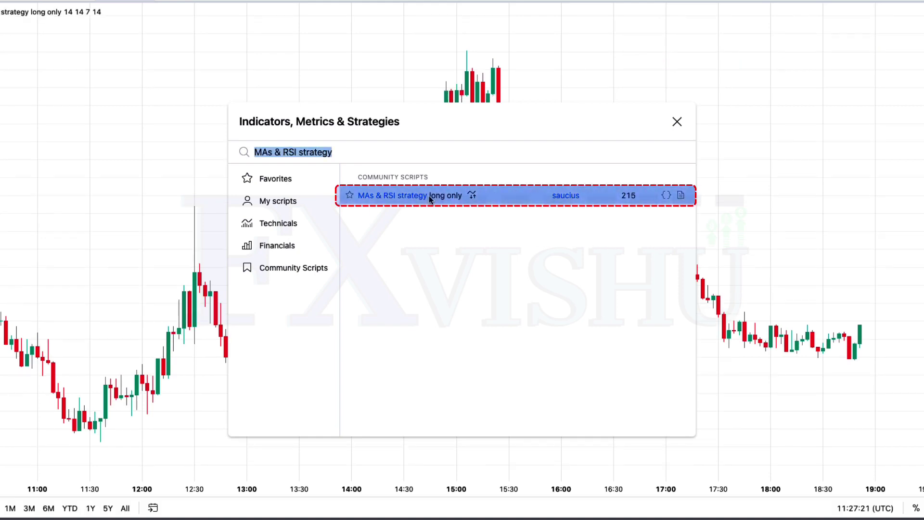
left_click(677, 122)
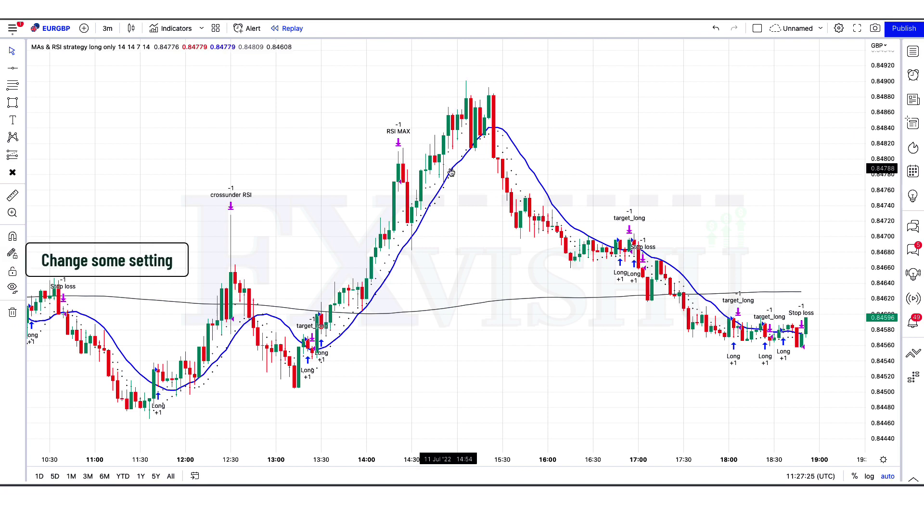
Step: Hide the strategy's trades on chart and set both MA periods to 21
left_click(452, 172)
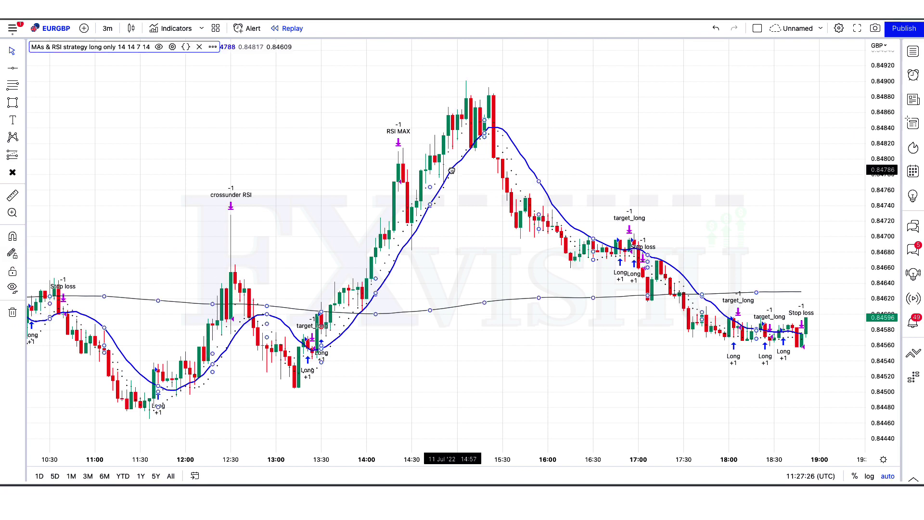
double_click(452, 171)
left_click(384, 284)
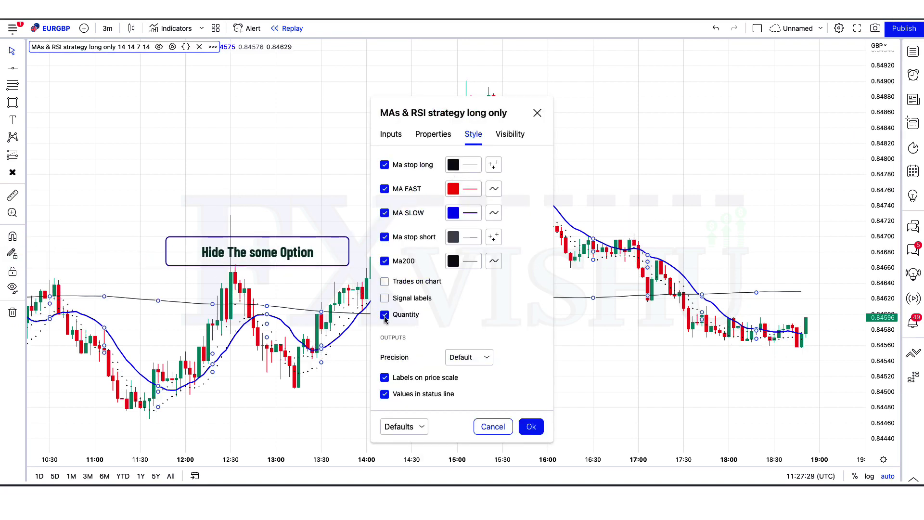
left_click(391, 136)
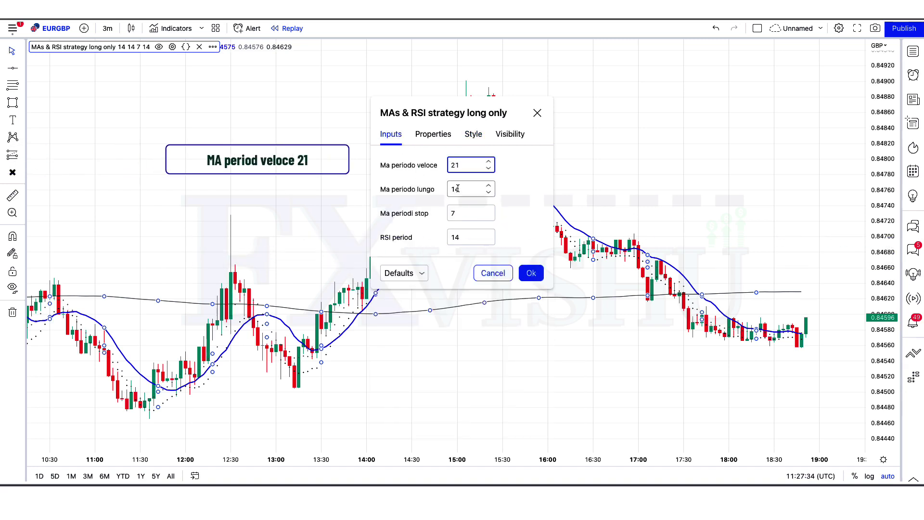
double_click(458, 189)
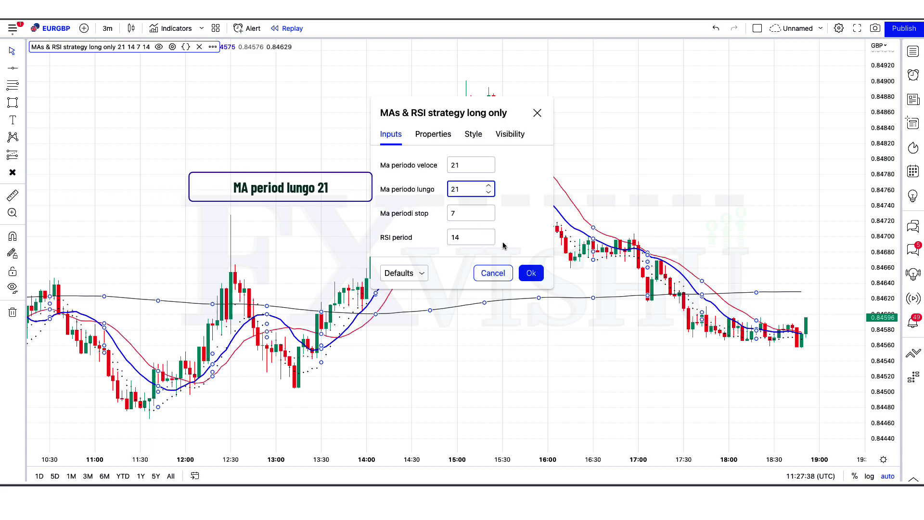
type("21")
left_click(531, 273)
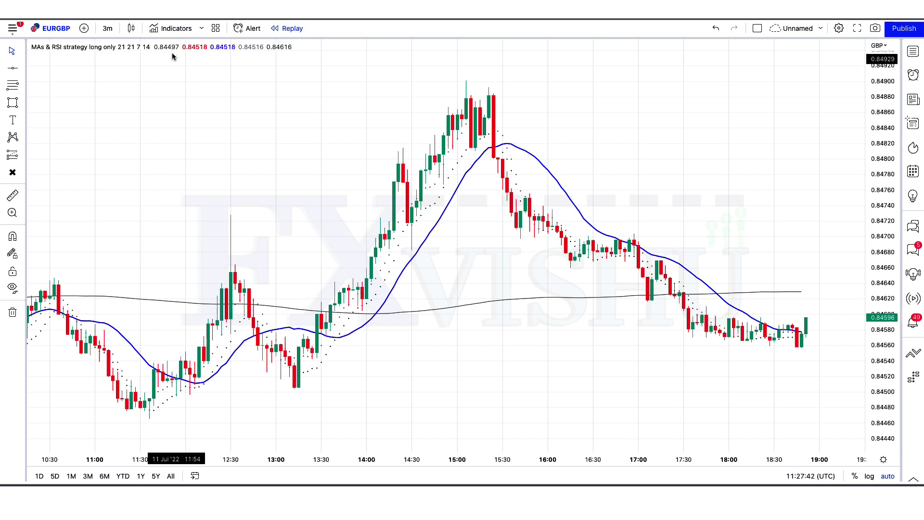
left_click(173, 28)
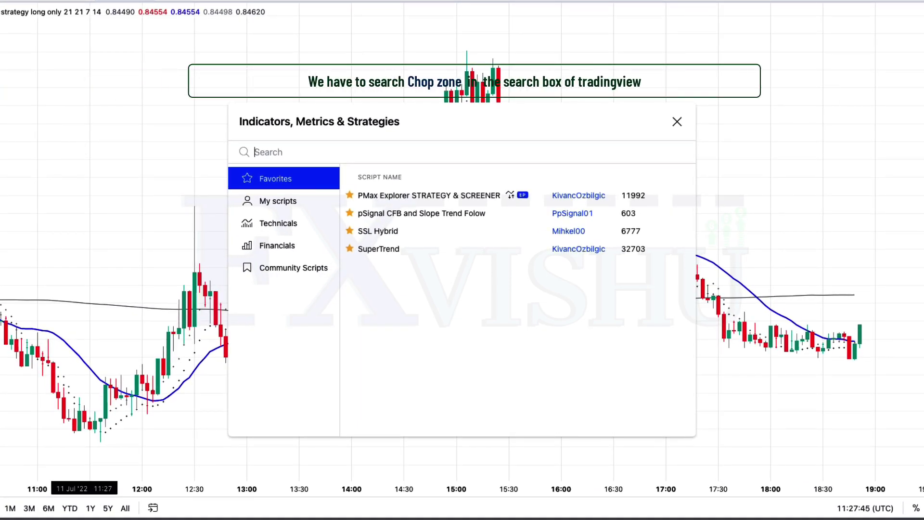
Step: Search 'chop' and add Chop Zone Strategy - Buy Only in a pane below the chart
type("chop zone")
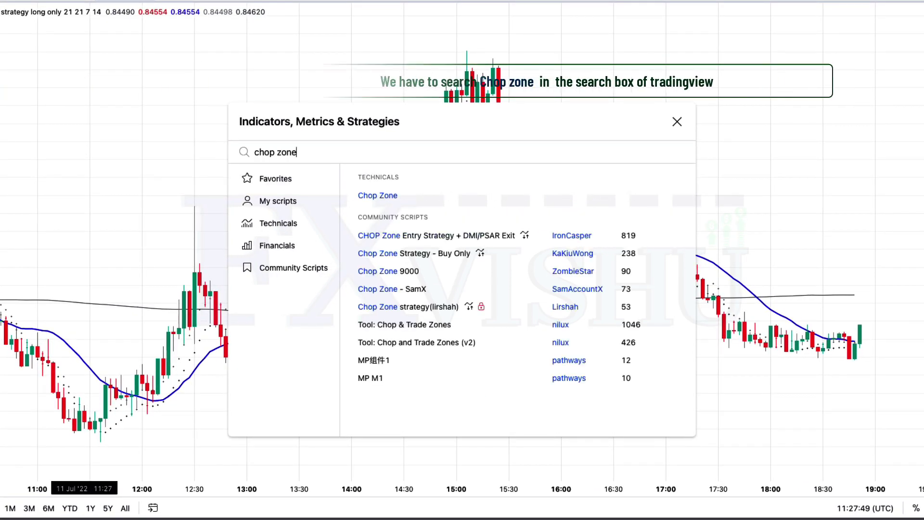
left_click(443, 257)
left_click(444, 257)
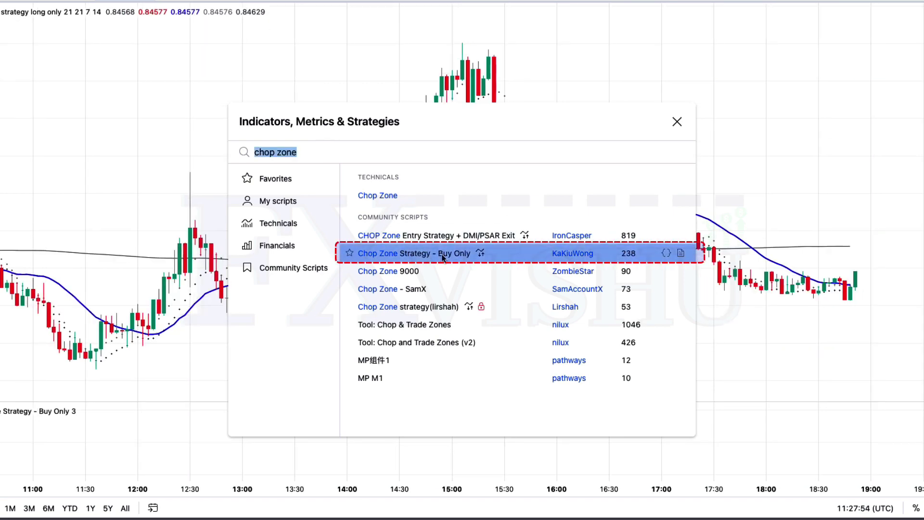
left_click(677, 121)
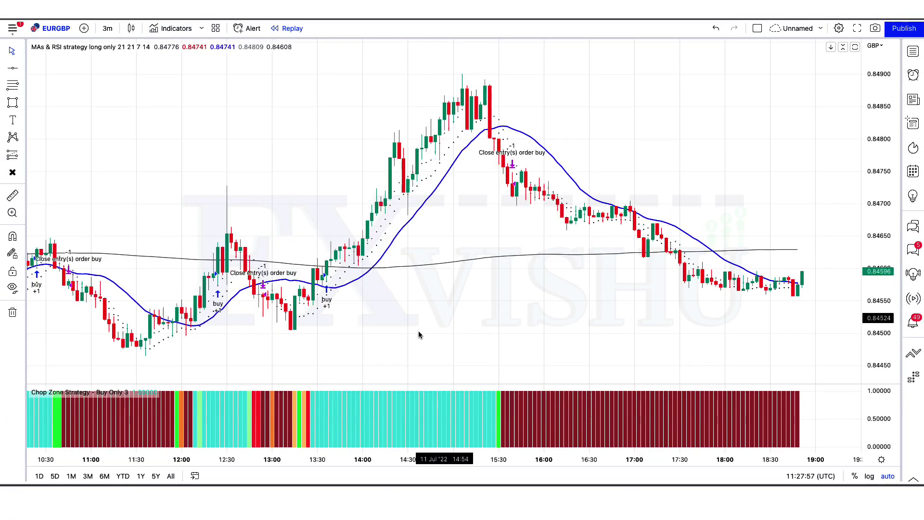
Step: Hide the Chop Zone strategy's trade markings, signal labels and quantity in its style settings
mouse_move(109, 395)
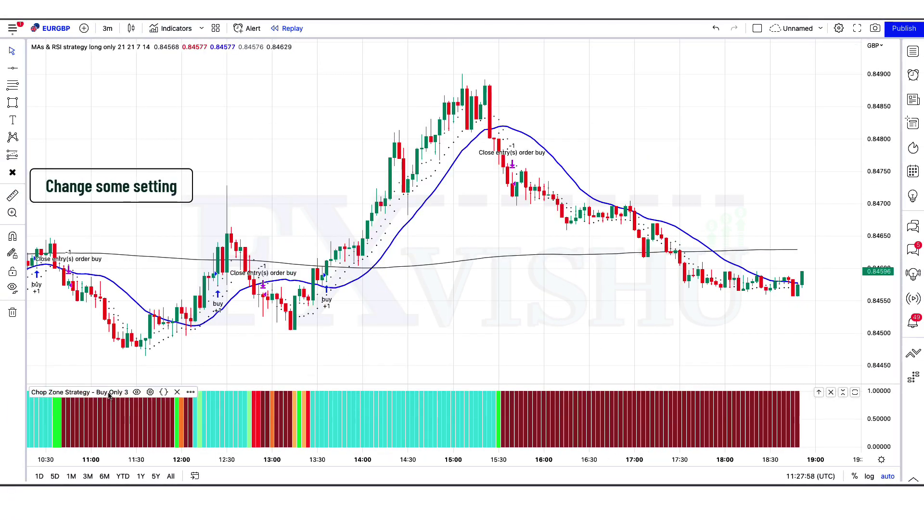
left_click(150, 393)
left_click(473, 232)
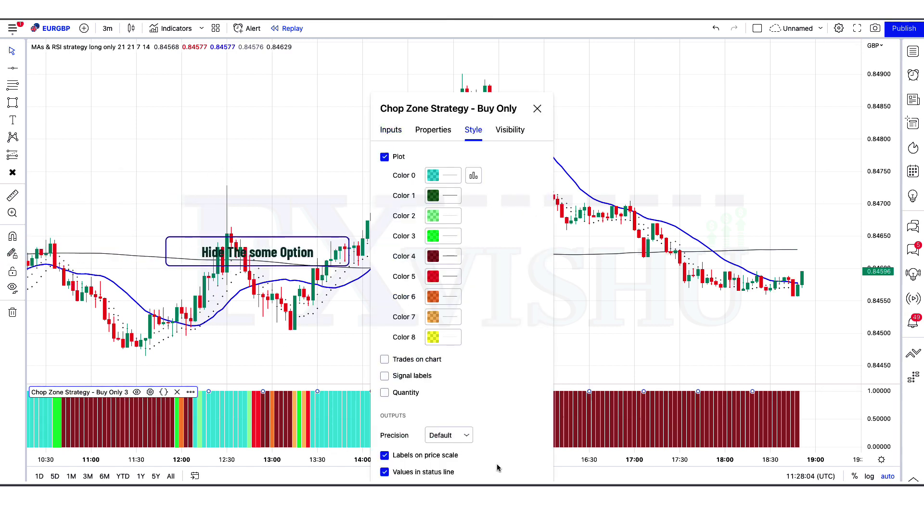
key("Return")
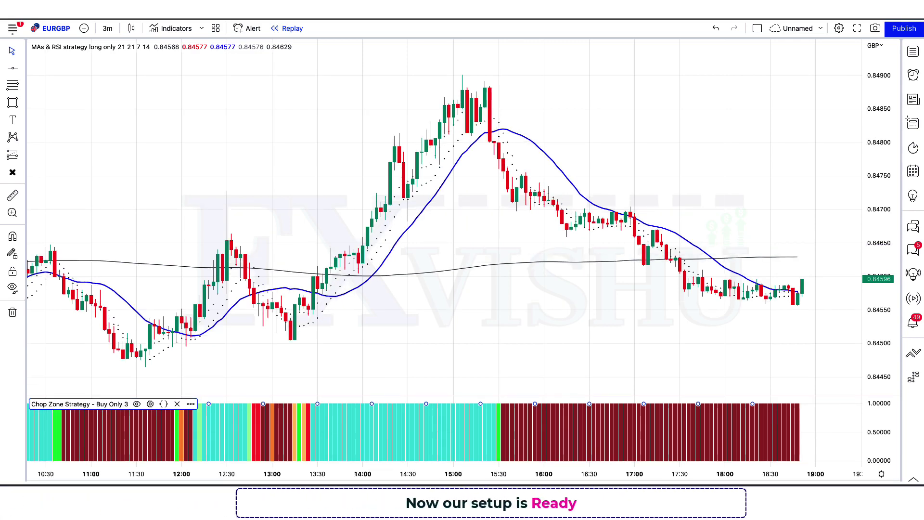